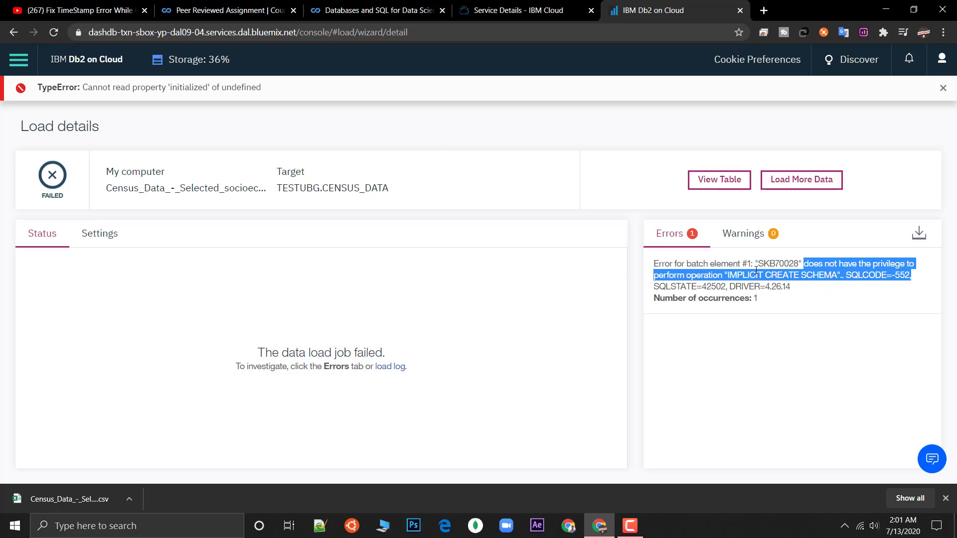
Compare the failed load's privilege error with the Week 4 forum thread and the Chicago datasets described in the assignment instructions.
{"action": "left_click", "coordinate": [816, 265]}
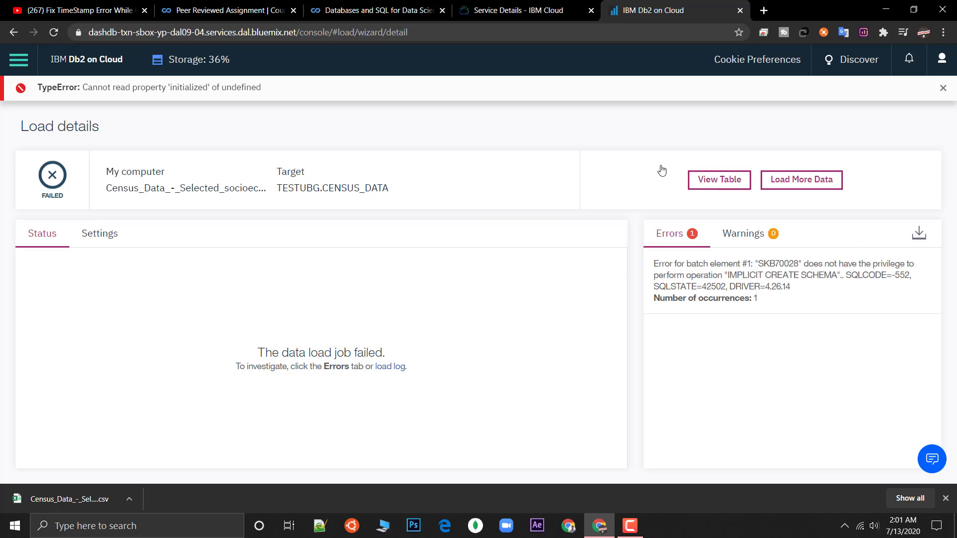
{"action": "left_click", "coordinate": [372, 10]}
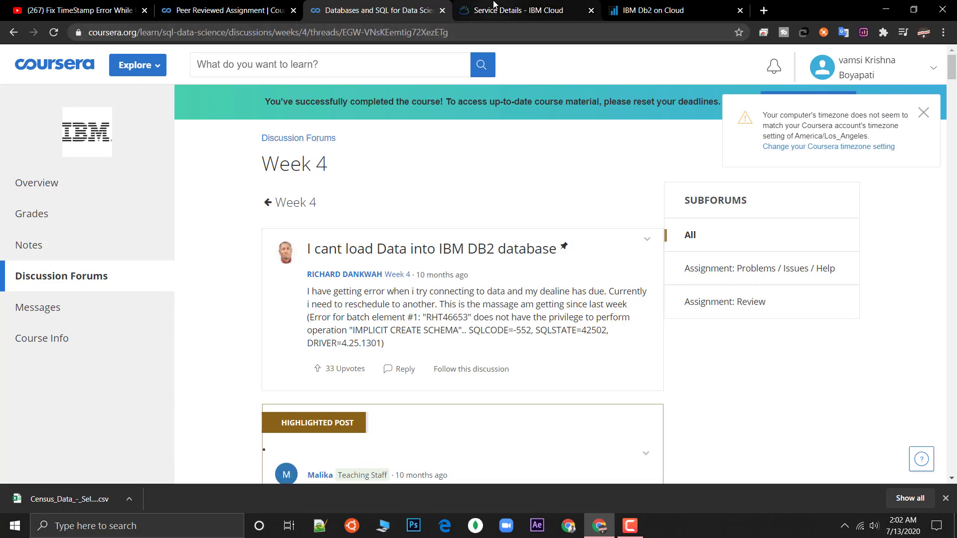
{"action": "left_click", "coordinate": [221, 6]}
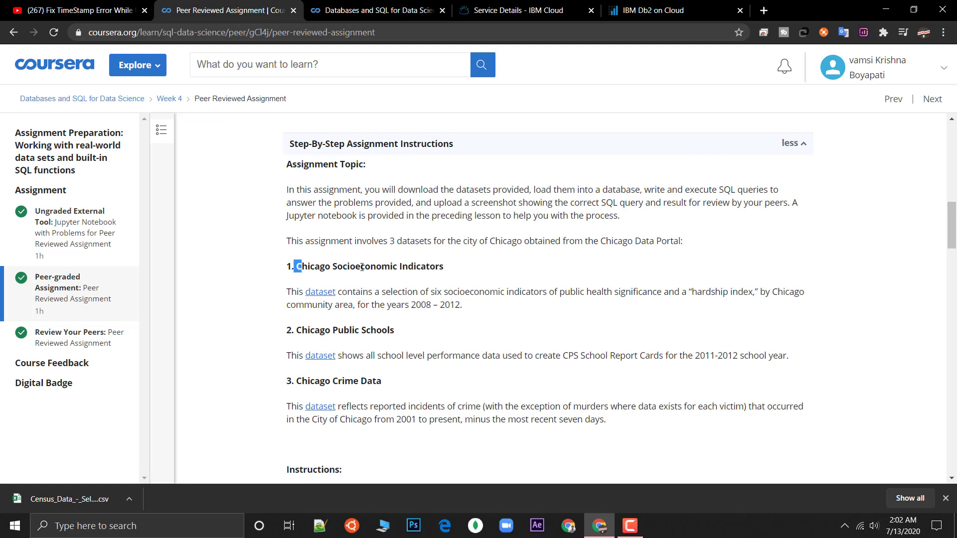
{"action": "left_click_drag", "start_coordinate": [296, 267], "coordinate": [496, 276]}
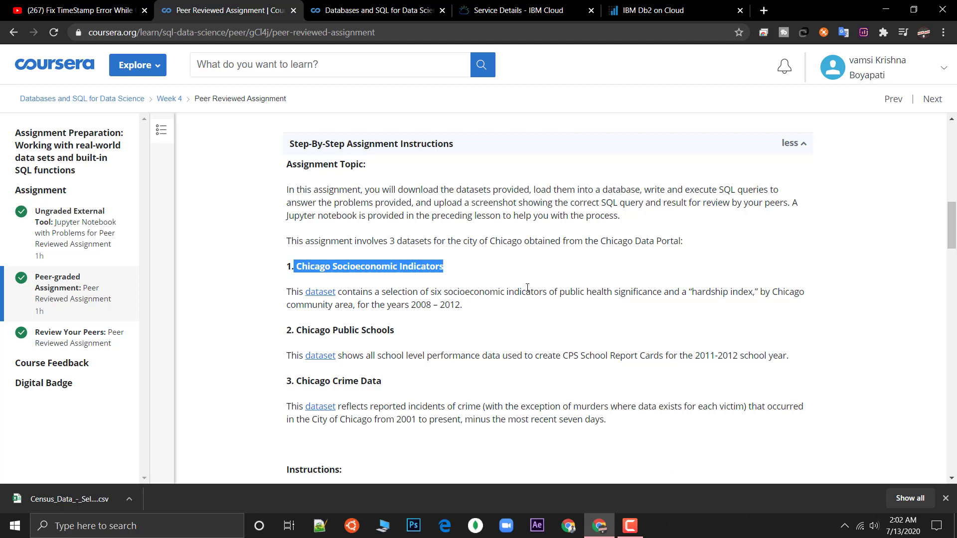
{"action": "left_click", "coordinate": [450, 270]}
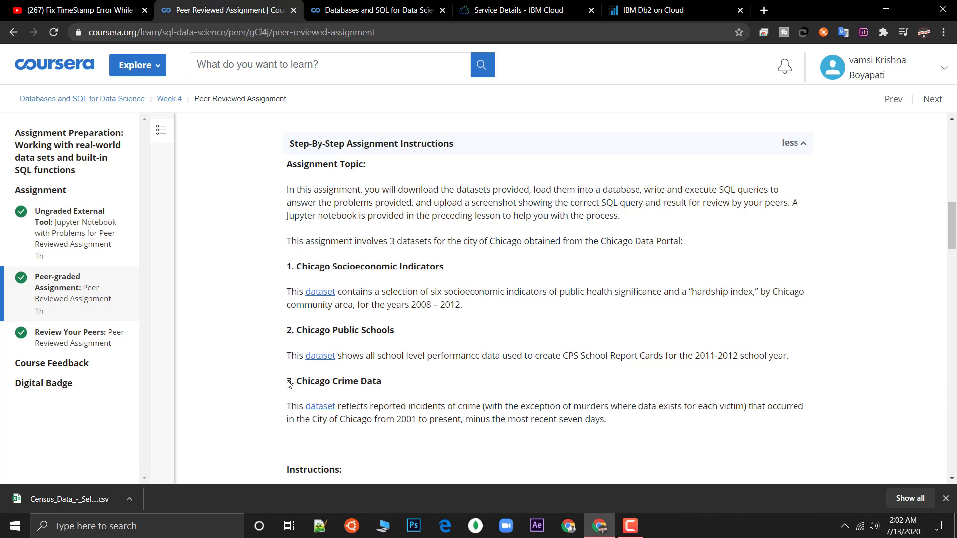
{"action": "left_click_drag", "start_coordinate": [288, 383], "coordinate": [602, 433]}
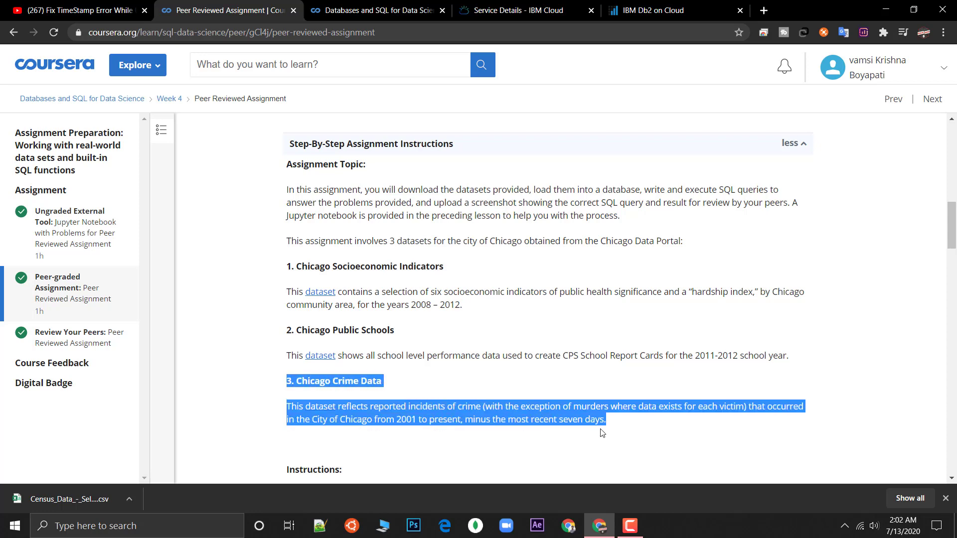
Review the failed Db2 load details again alongside the forum thread, the timestamp error fix video and the assignment page.
{"action": "left_click", "coordinate": [642, 6]}
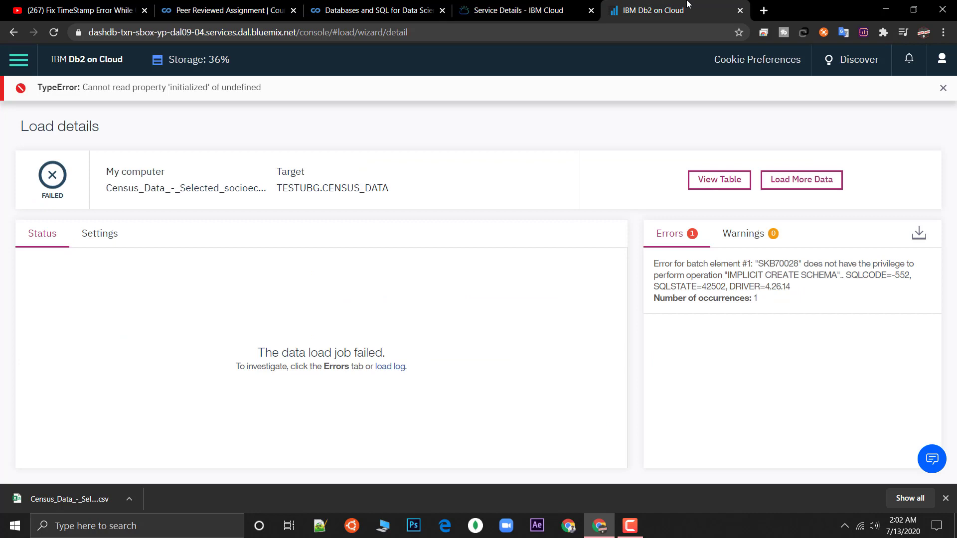
{"action": "left_click", "coordinate": [399, 6]}
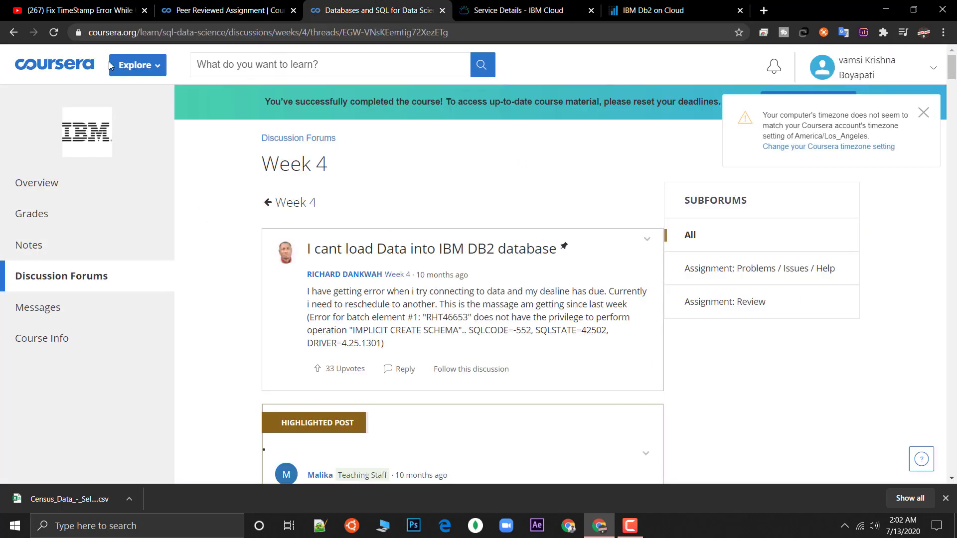
{"action": "left_click", "coordinate": [54, 6]}
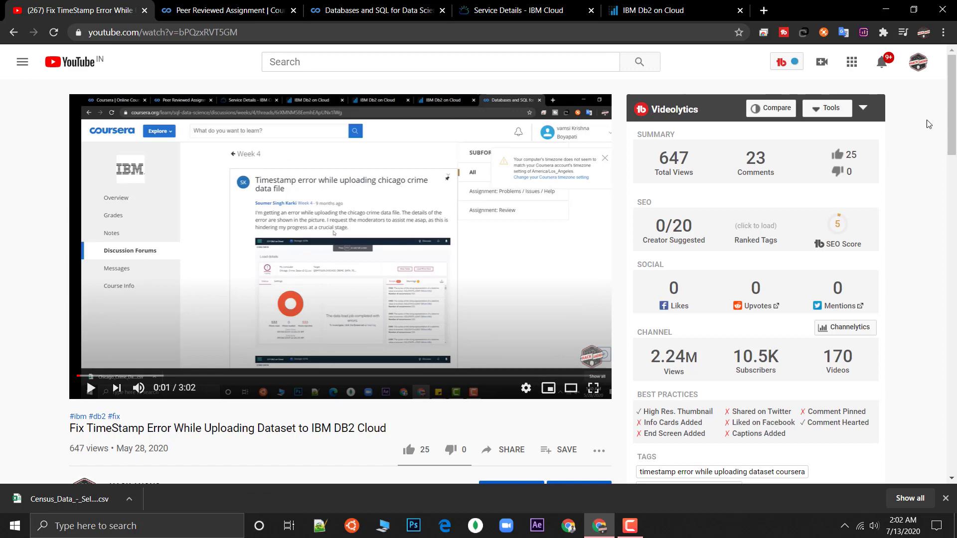
{"action": "left_click", "coordinate": [687, 4]}
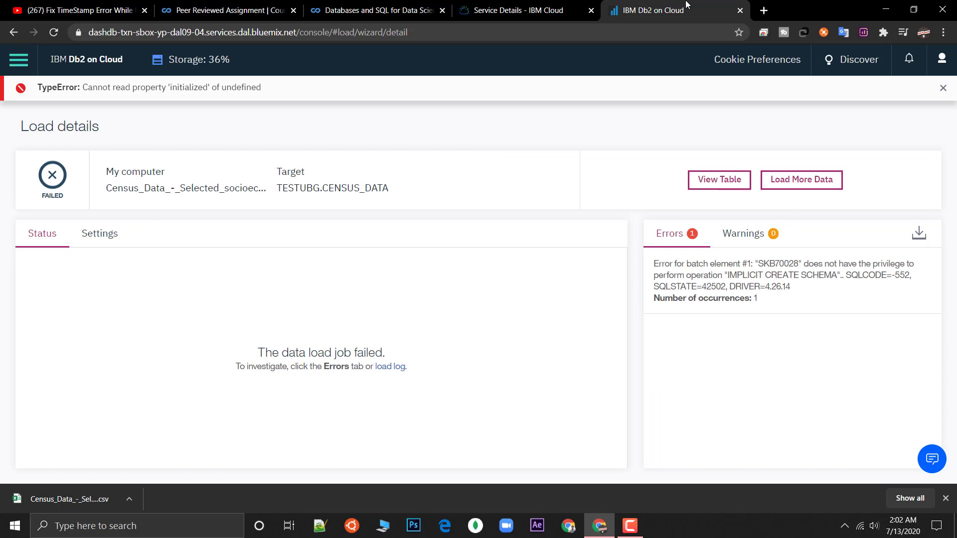
{"action": "left_click", "coordinate": [368, 6]}
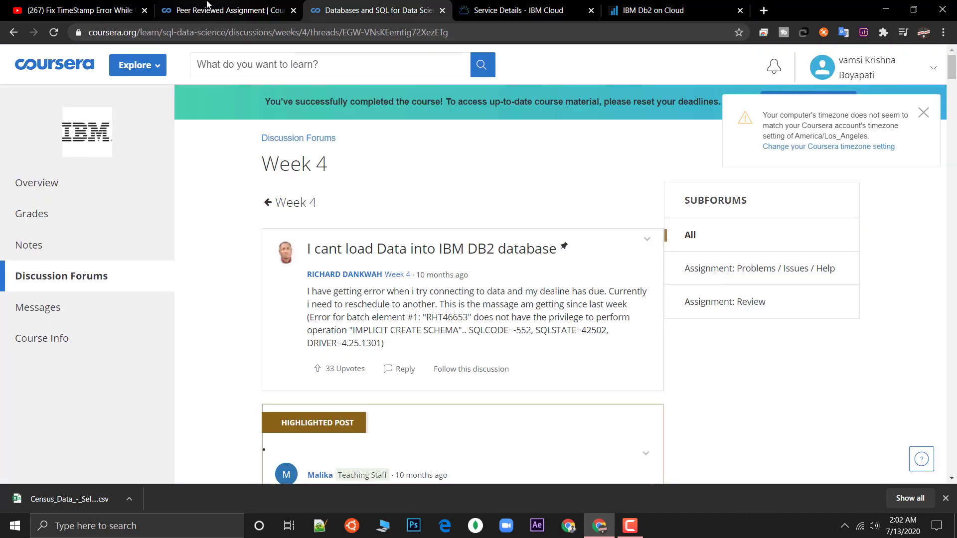
{"action": "key", "text": "ctrl+shift+Tab"}
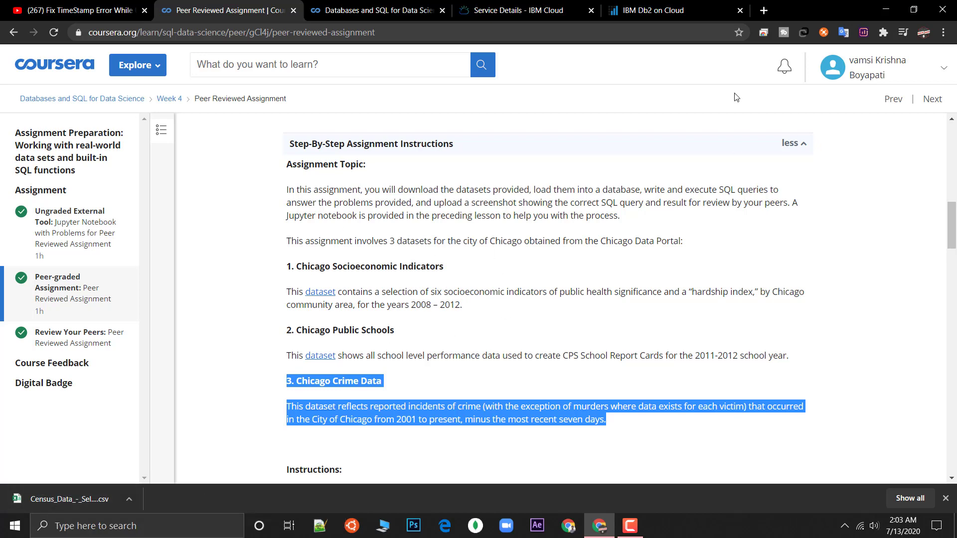
Open the Db2-zh service from the IBM Cloud resource list and launch its console in a new browser tab.
{"action": "left_click", "coordinate": [492, 7]}
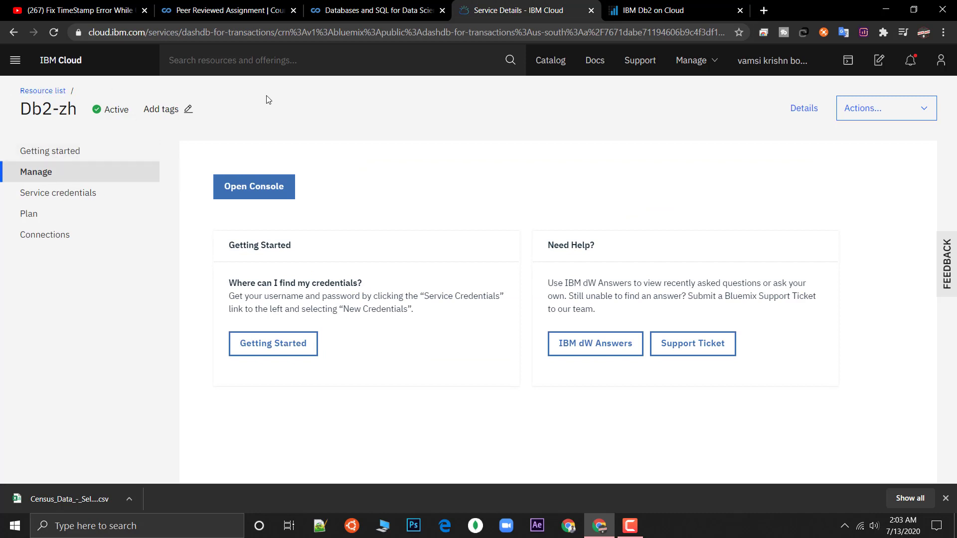
{"action": "left_click", "coordinate": [42, 91]}
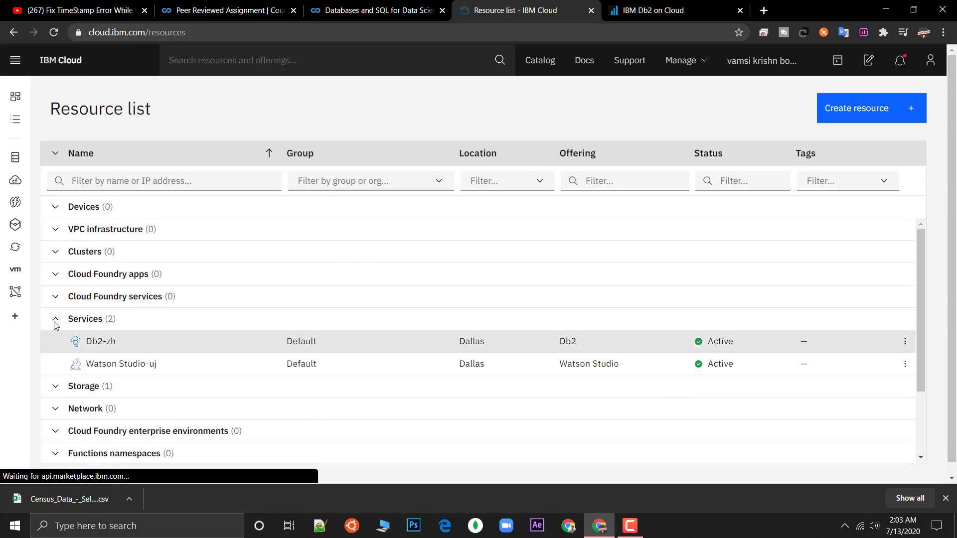
{"action": "left_click", "coordinate": [100, 342]}
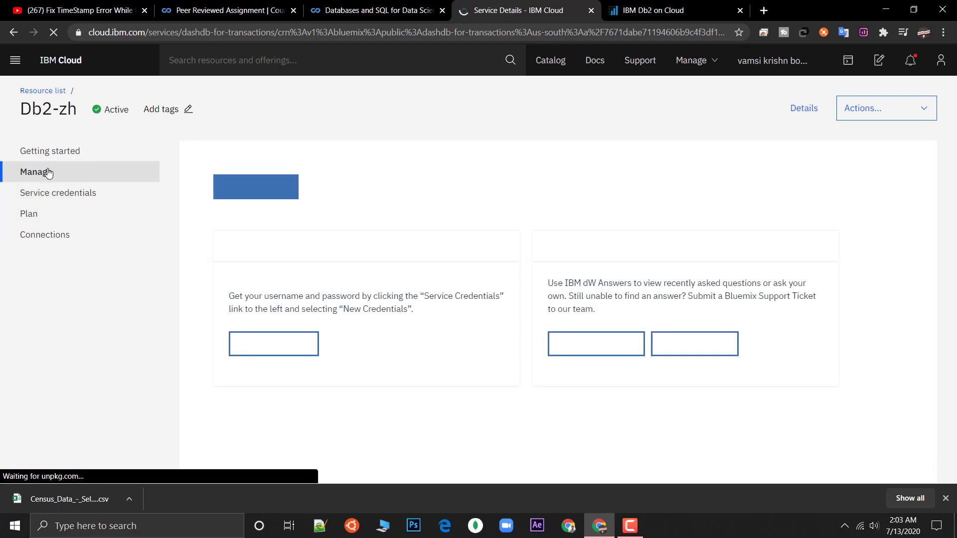
{"action": "left_click", "coordinate": [235, 189]}
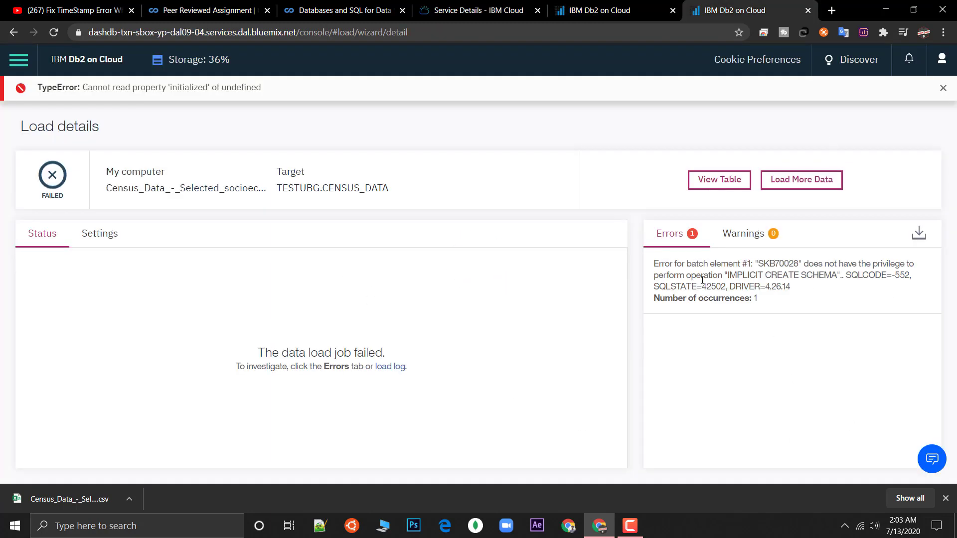
{"action": "left_click_drag", "start_coordinate": [770, 297], "coordinate": [650, 264]}
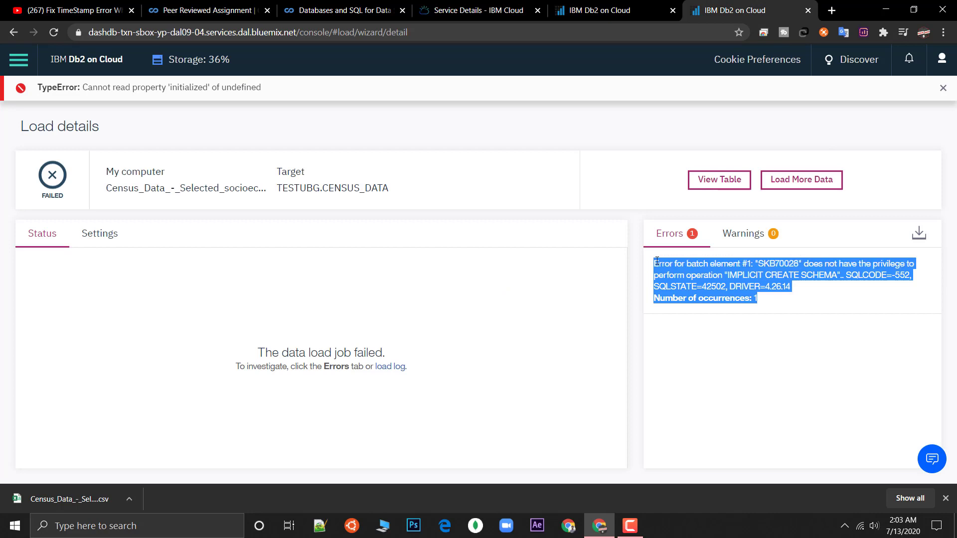
{"action": "left_click", "coordinate": [622, 4]}
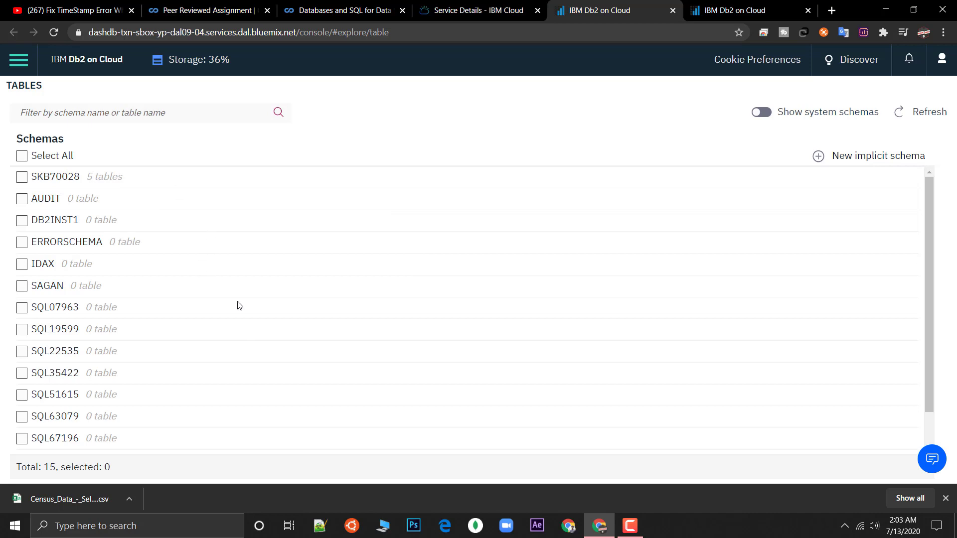
Start a new data load with Census_Data_-_Selected_socioeconomic_indicators_in_Chicago__2008___2012-v2 (1).csv from the computer and proceed to the load target selection.
{"action": "scroll", "coordinate": [242, 419], "scroll_direction": "down", "scroll_amount": 2}
{"action": "scroll", "coordinate": [167, 374], "scroll_direction": "up", "scroll_amount": 2}
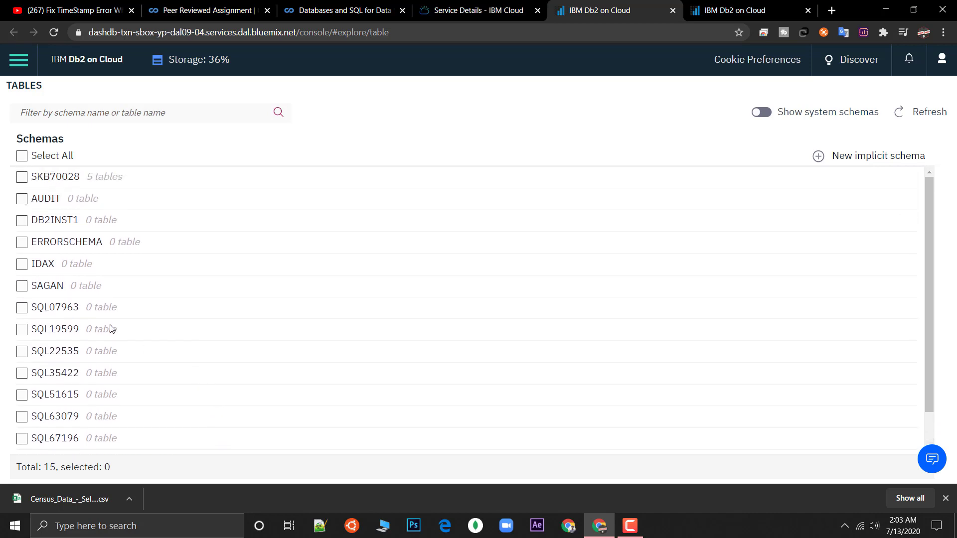
{"action": "left_click", "coordinate": [14, 68]}
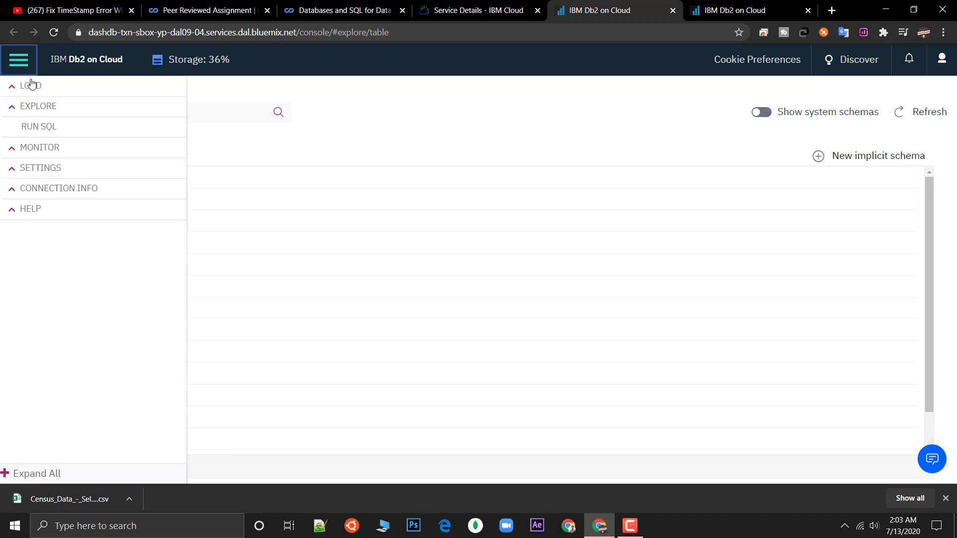
{"action": "left_click", "coordinate": [30, 88]}
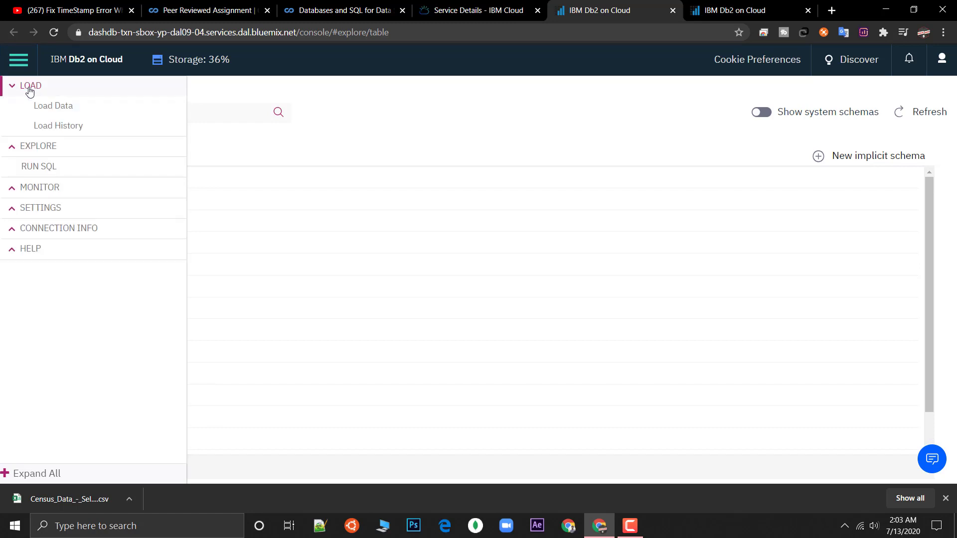
{"action": "left_click", "coordinate": [68, 107]}
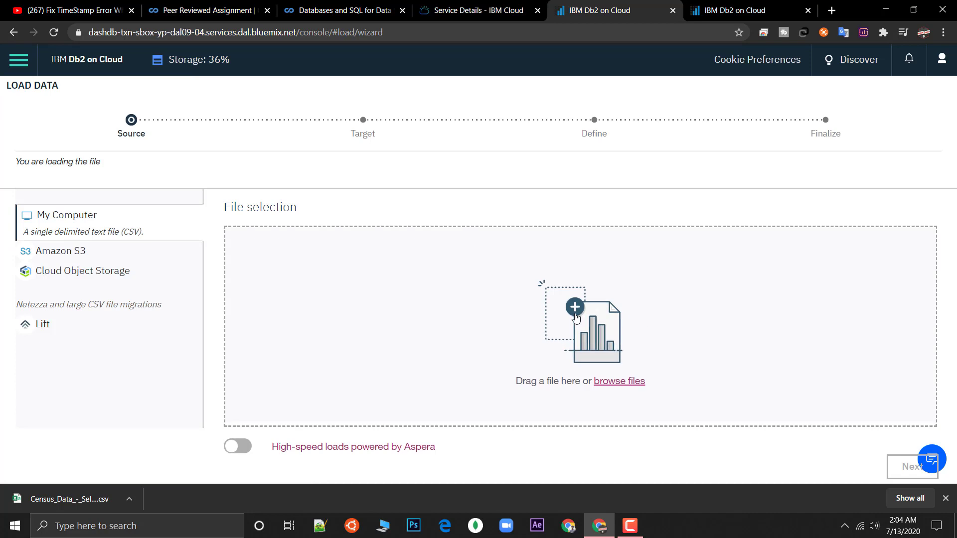
{"action": "left_click", "coordinate": [575, 308]}
{"action": "double_click", "coordinate": [170, 132]}
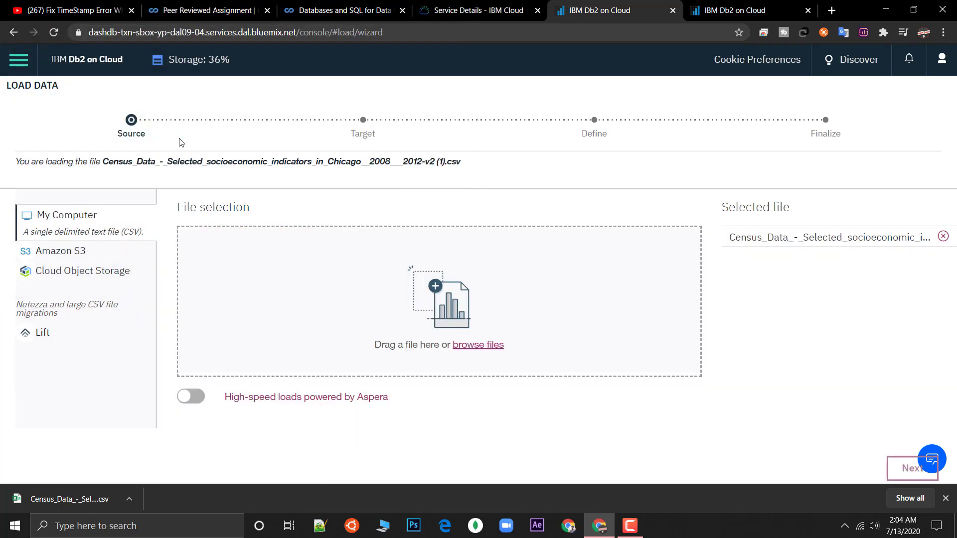
{"action": "left_click", "coordinate": [914, 465]}
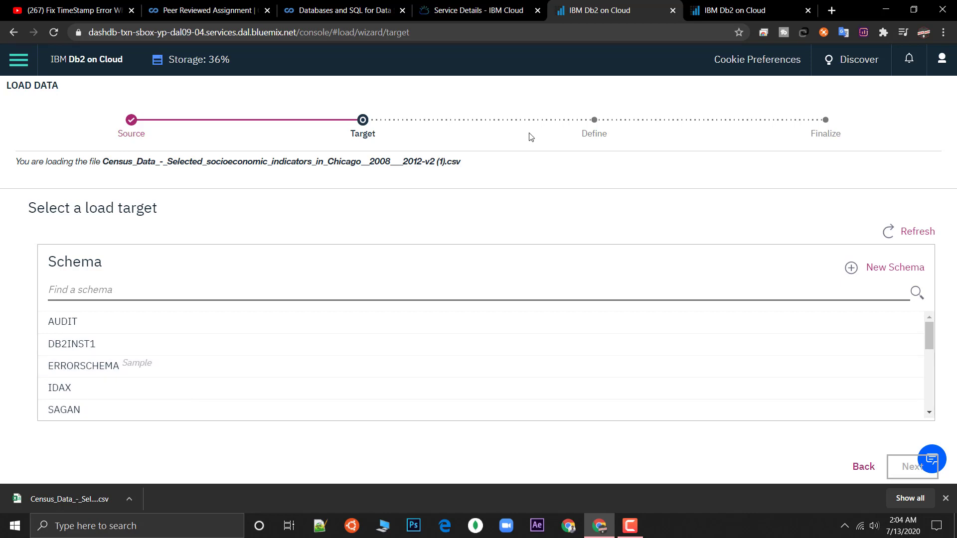
Open the Connection Information page in the Db2 console tab that shows the failed load.
{"action": "left_click", "coordinate": [725, 7]}
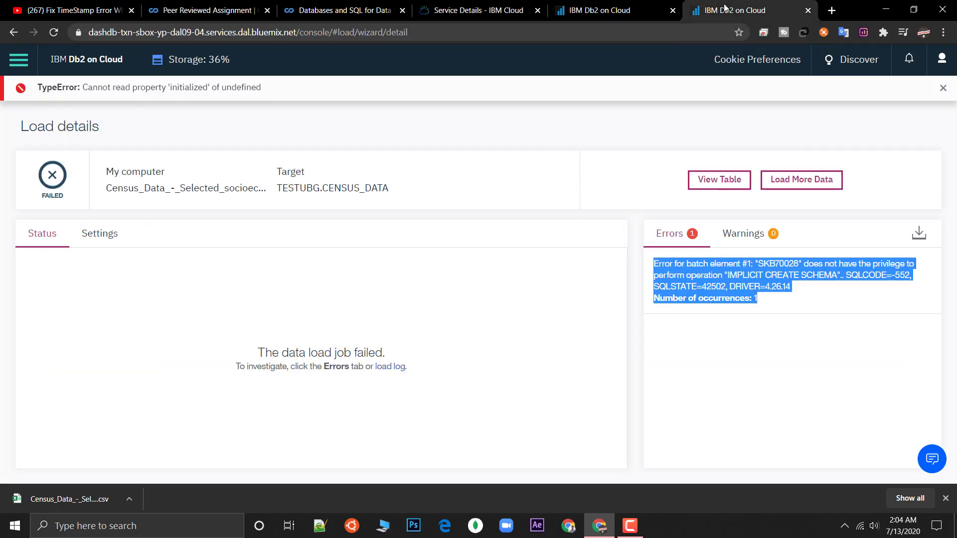
{"action": "left_click", "coordinate": [19, 60]}
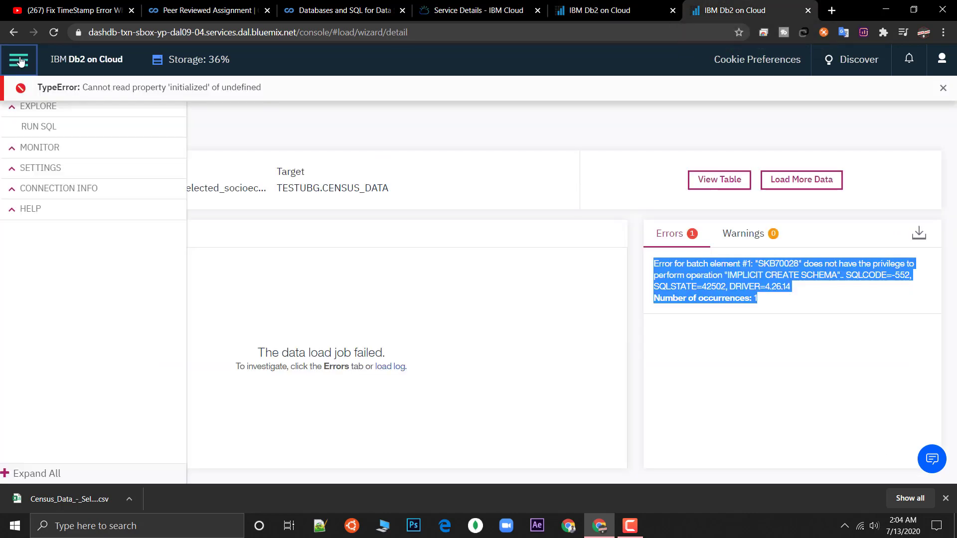
{"action": "left_click", "coordinate": [34, 173]}
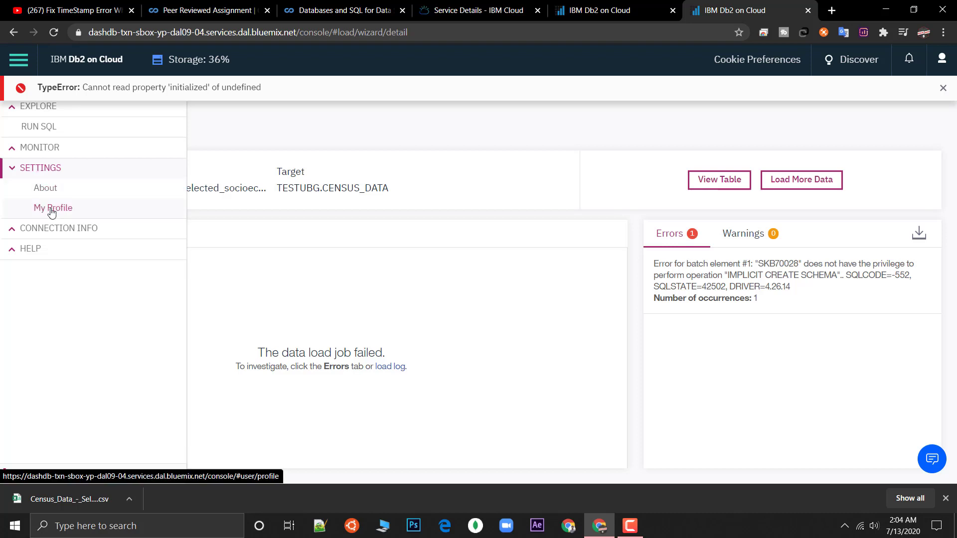
{"action": "left_click", "coordinate": [46, 229]}
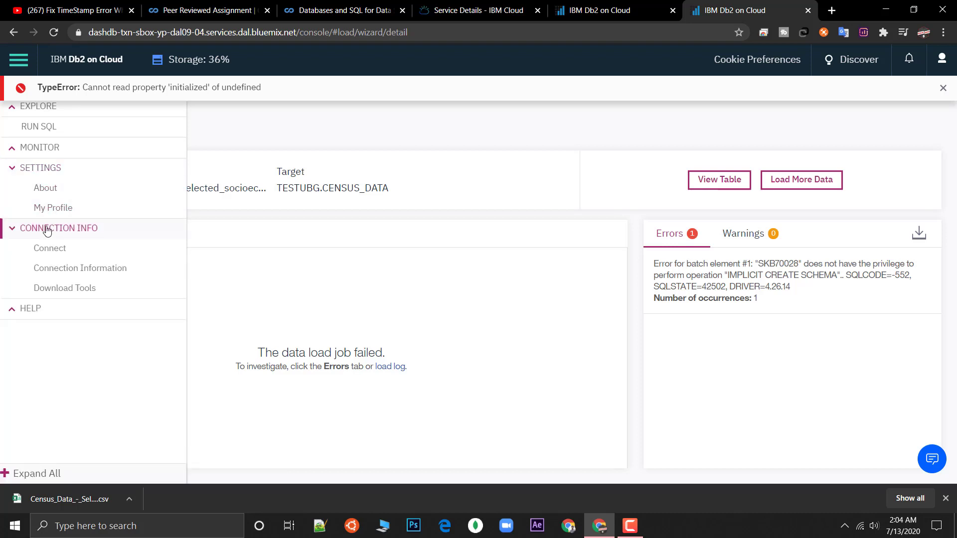
{"action": "left_click", "coordinate": [64, 277]}
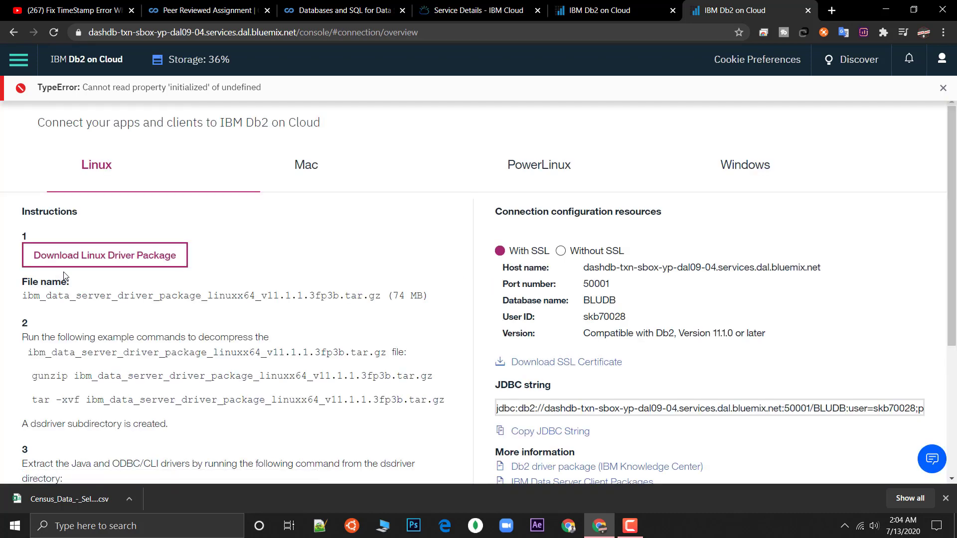
Copy the User ID from the connection configuration resources.
{"action": "double_click", "coordinate": [619, 317]}
{"action": "left_click", "coordinate": [584, 317]}
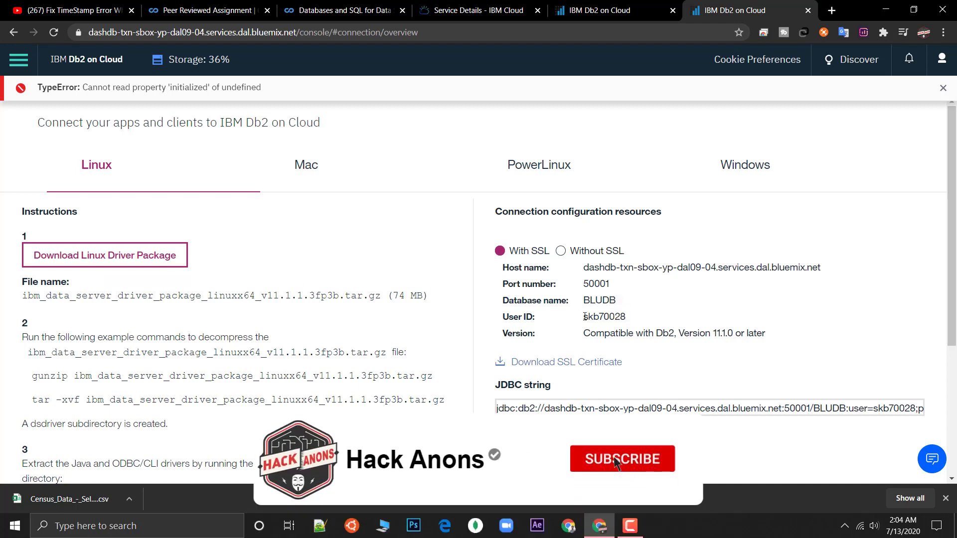
{"action": "left_click_drag", "start_coordinate": [584, 316], "coordinate": [638, 319]}
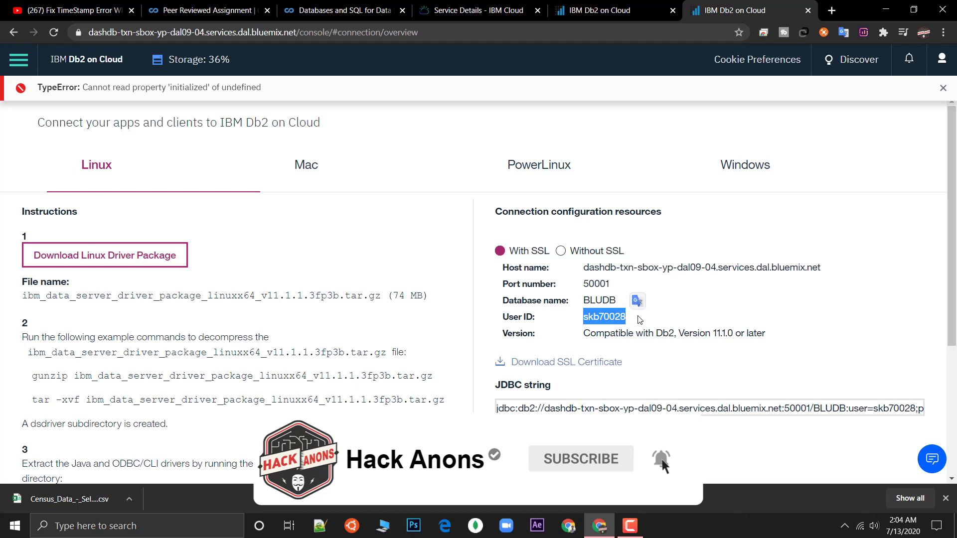
{"action": "left_click", "coordinate": [597, 319]}
{"action": "double_click", "coordinate": [597, 319]}
{"action": "key", "text": "ctrl+c"}
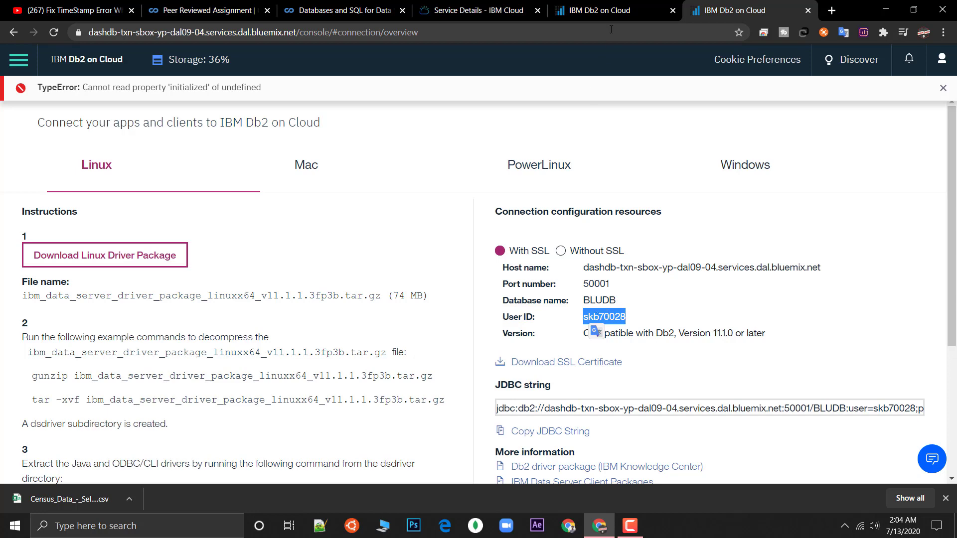
Filter the load target schemas in the other console tab by the copied user ID.
{"action": "left_click", "coordinate": [604, 11]}
{"action": "left_click", "coordinate": [181, 282]}
{"action": "key", "text": "ctrl+v"}
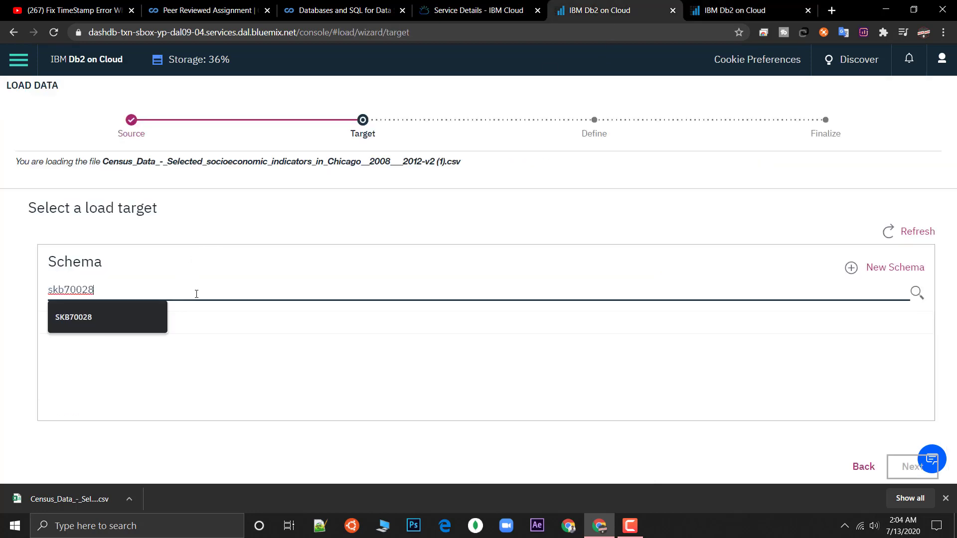
{"action": "left_click", "coordinate": [92, 402]}
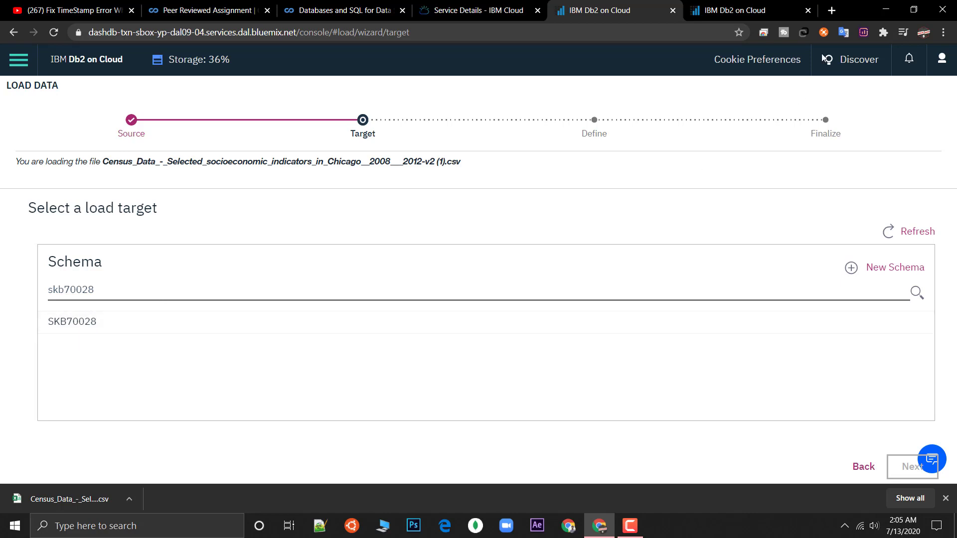
Recheck in the other console tab where the Connection Information page is found and the User ID is listed.
{"action": "left_click", "coordinate": [720, 5]}
{"action": "left_click", "coordinate": [19, 60]}
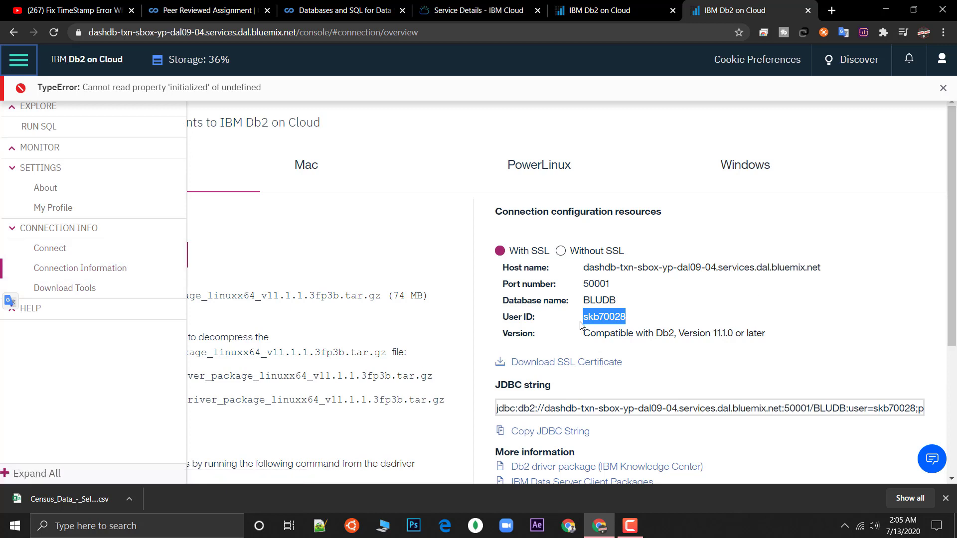
Select the schema matching the copied user ID and create the table CENSUS_DATA_2 in it as the load target.
{"action": "left_click", "coordinate": [613, 10]}
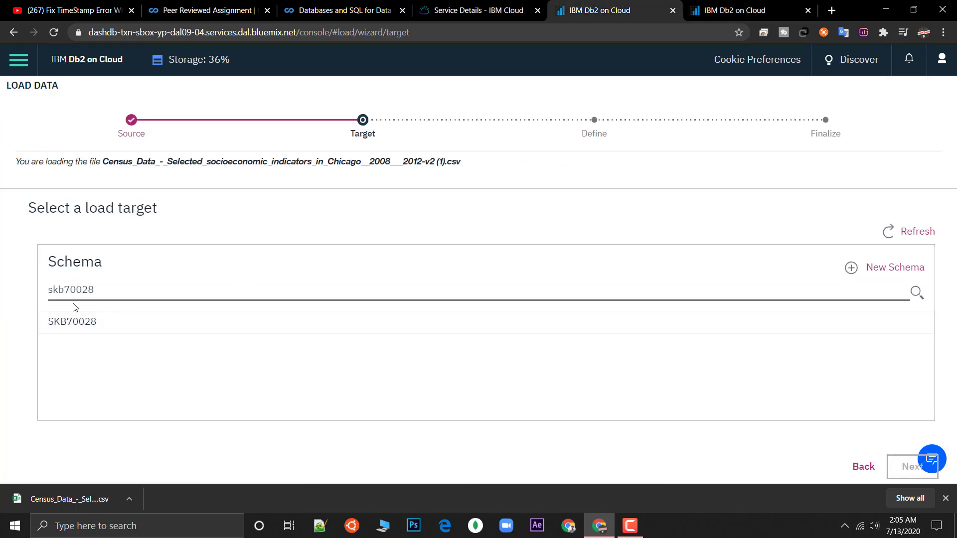
{"action": "left_click", "coordinate": [81, 323]}
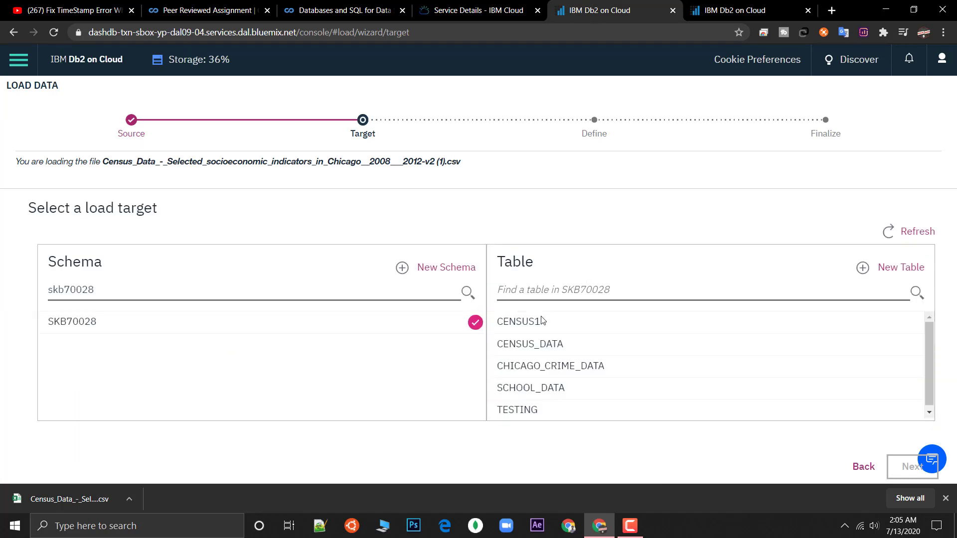
{"action": "left_click", "coordinate": [545, 292]}
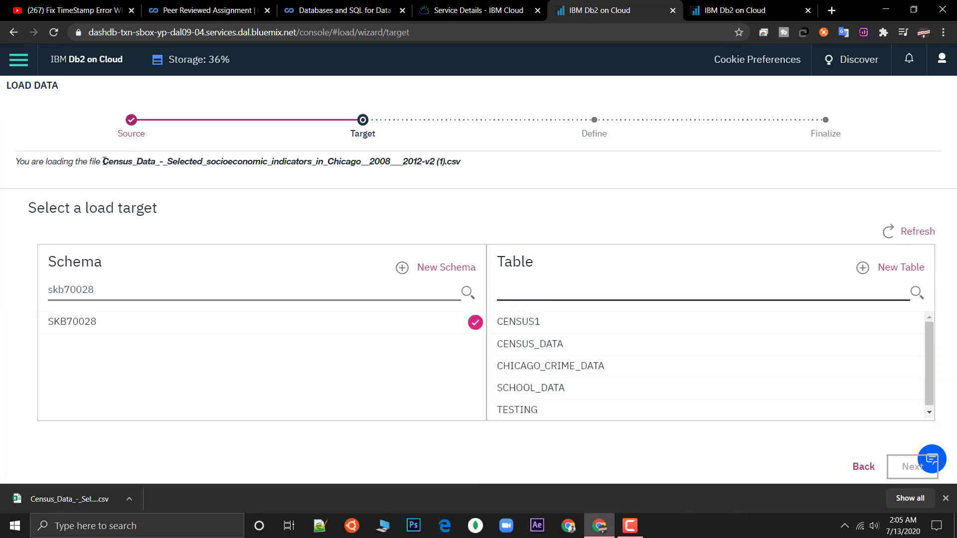
{"action": "left_click_drag", "start_coordinate": [102, 163], "coordinate": [157, 161]}
{"action": "key", "text": "ctrl+c"}
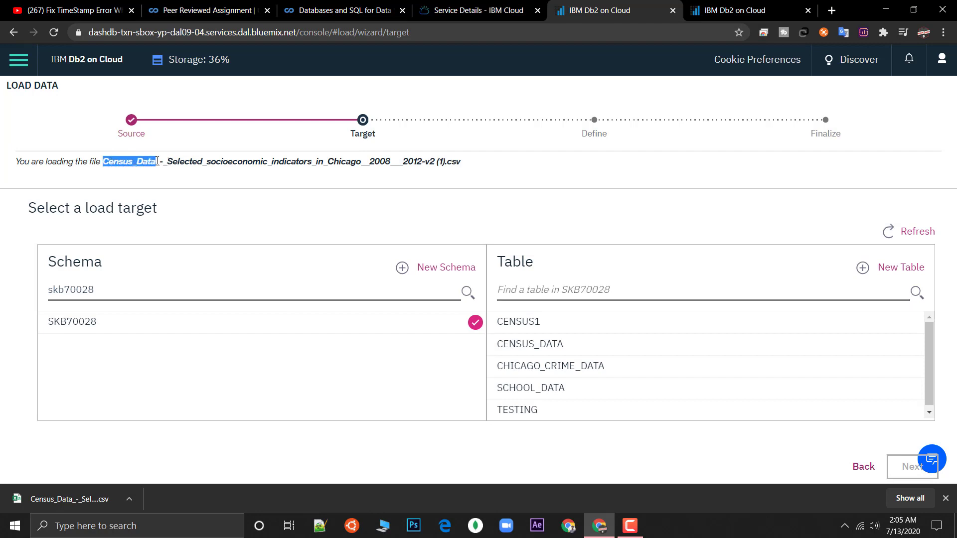
{"action": "left_click", "coordinate": [602, 296]}
{"action": "key", "text": "ctrl+v"}
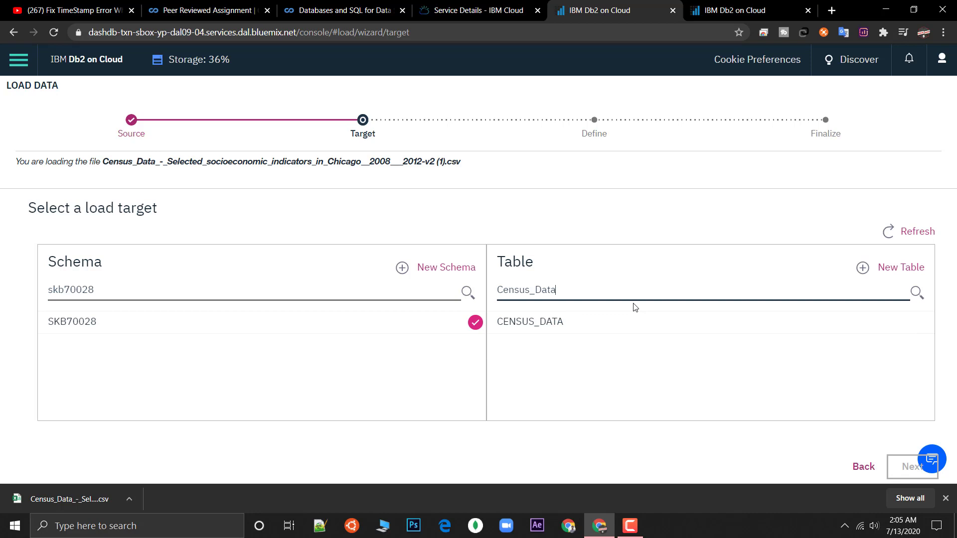
{"action": "type", "text": "_2"}
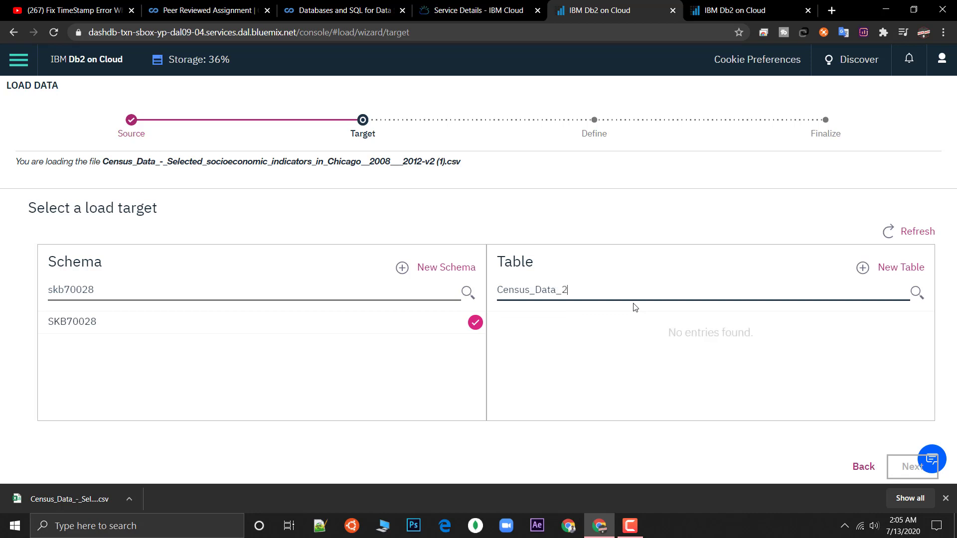
{"action": "left_click", "coordinate": [895, 266]}
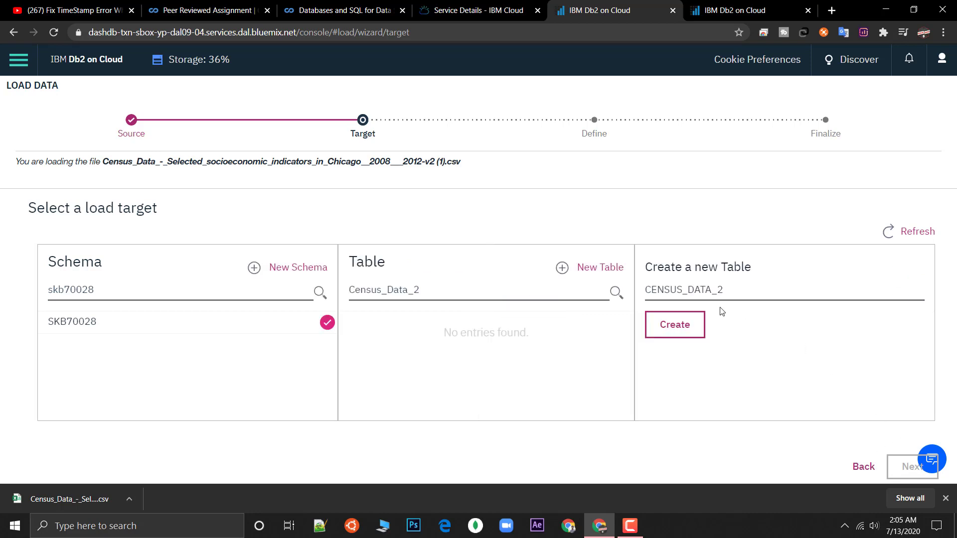
{"action": "left_click", "coordinate": [686, 337]}
{"action": "left_click", "coordinate": [482, 316]}
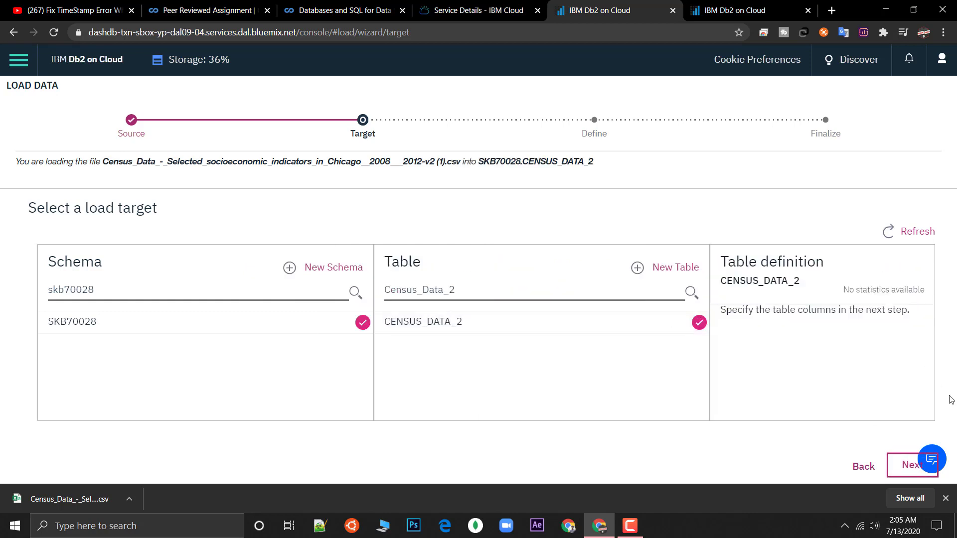
Load the census CSV into CENSUS_DATA_2 with the default column definitions and load settings, and dismiss the completion notification.
{"action": "left_click", "coordinate": [913, 467]}
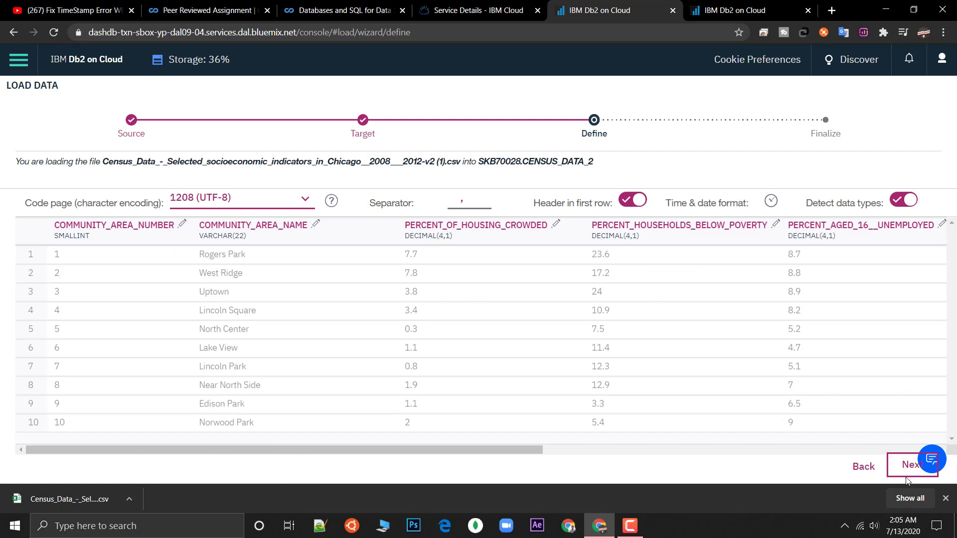
{"action": "left_click", "coordinate": [919, 466]}
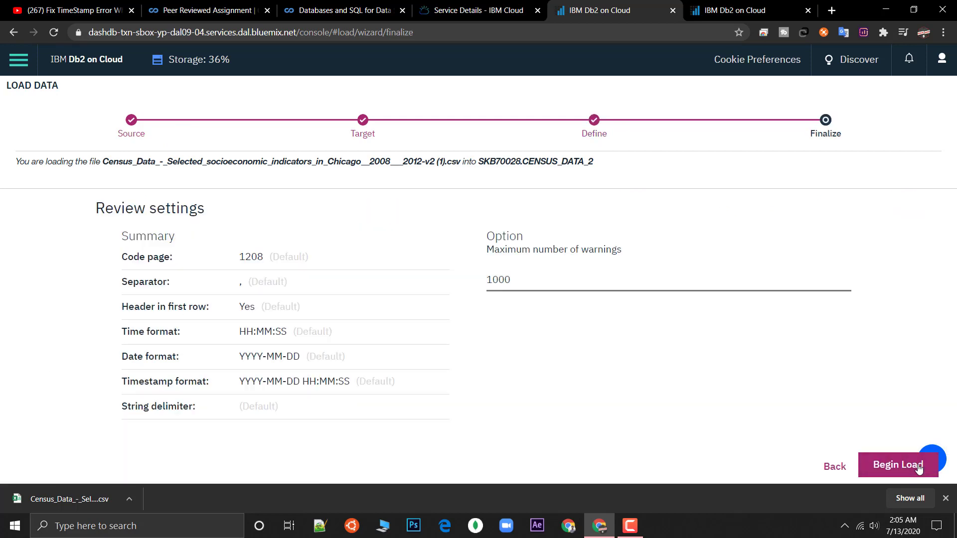
{"action": "left_click", "coordinate": [893, 472]}
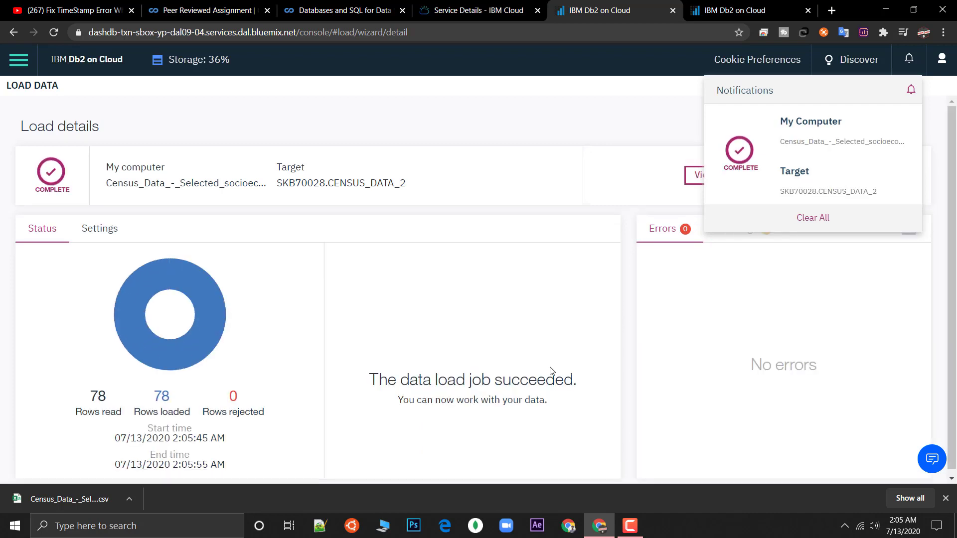
{"action": "mouse_move", "coordinate": [899, 110]}
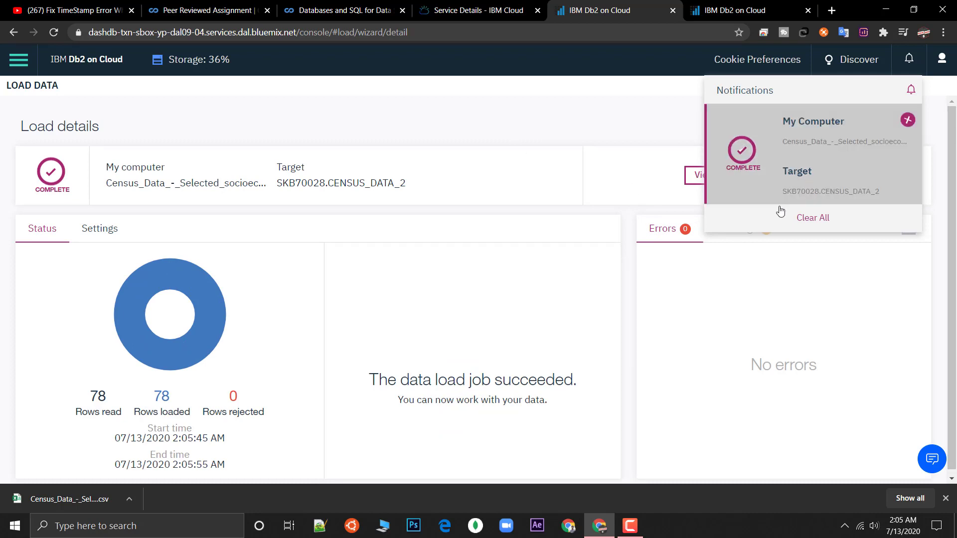
{"action": "left_click", "coordinate": [788, 226]}
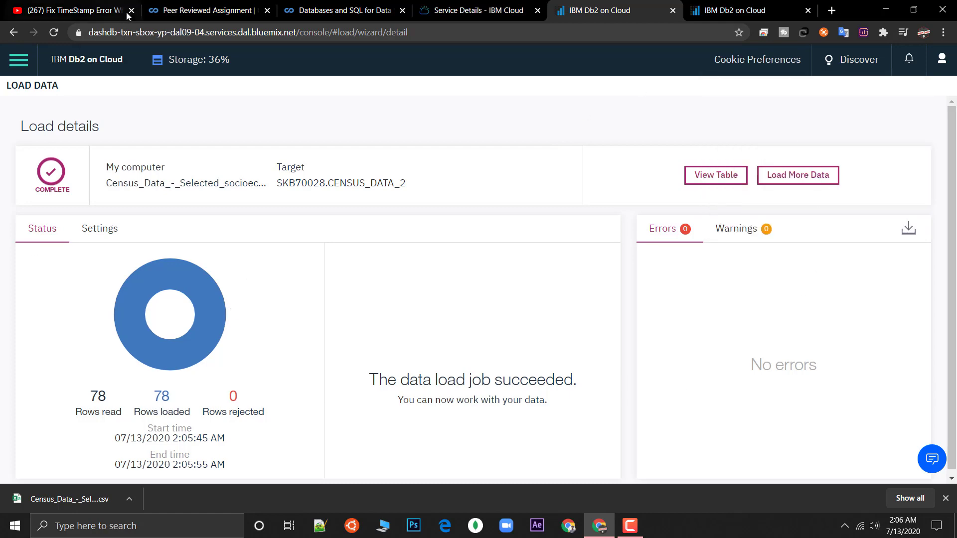
Highlight the Chicago Crime Data heading and description in the Coursera Peer Reviewed Assignment instructions.
{"action": "left_click", "coordinate": [214, 9]}
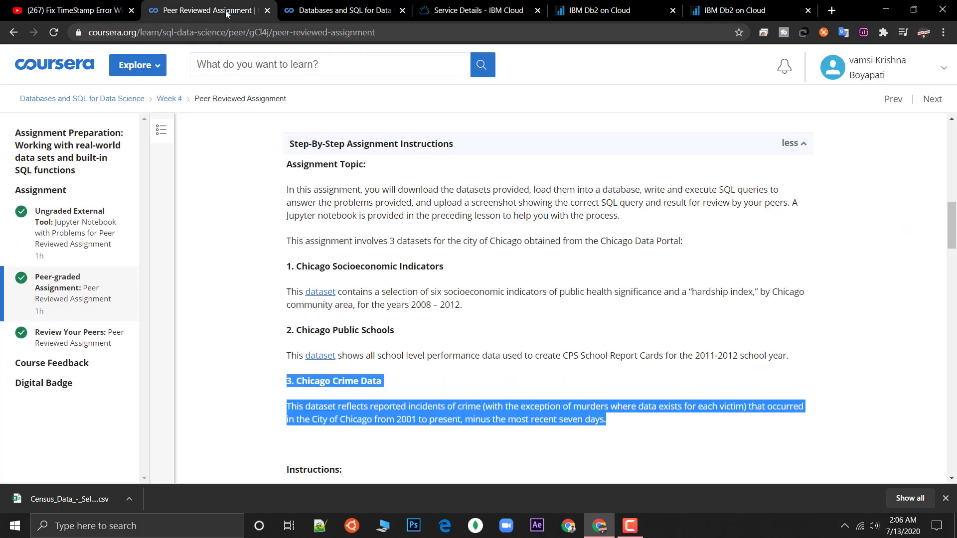
{"action": "scroll", "coordinate": [282, 328], "scroll_direction": "down", "scroll_amount": 3}
{"action": "left_click", "coordinate": [289, 255]}
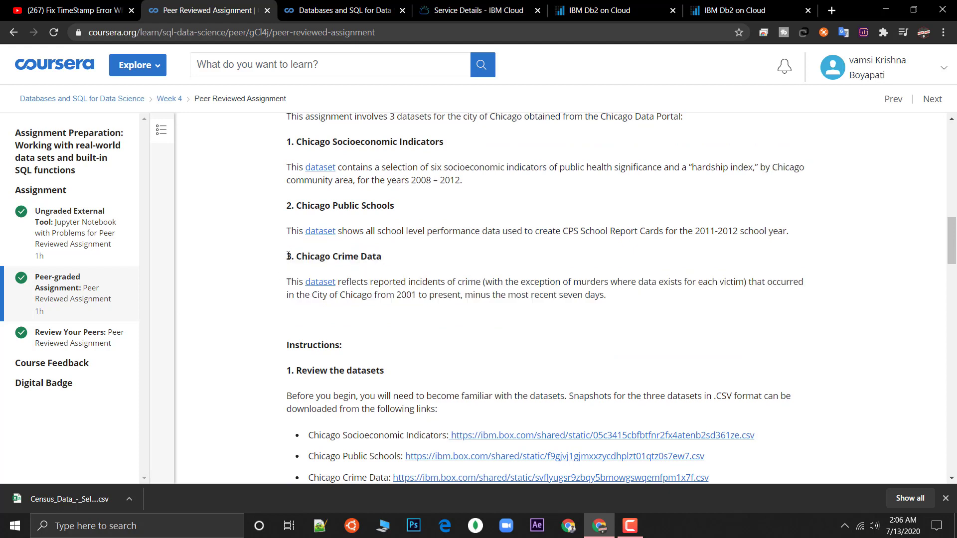
{"action": "left_click_drag", "start_coordinate": [288, 255], "coordinate": [635, 308]}
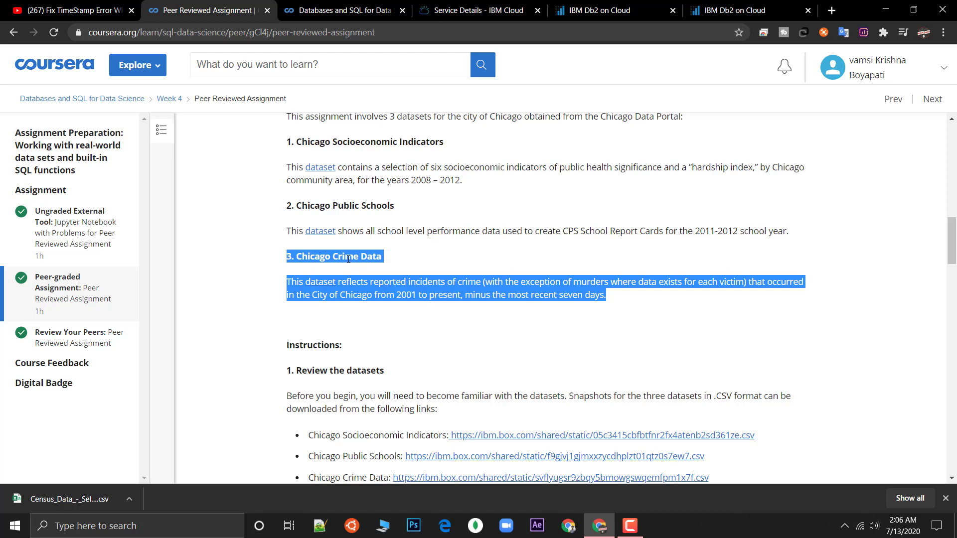
View the YouTube video page on fixing the TimeStamp error, and return to the Db2 console's Connection Information page.
{"action": "left_click", "coordinate": [70, 10]}
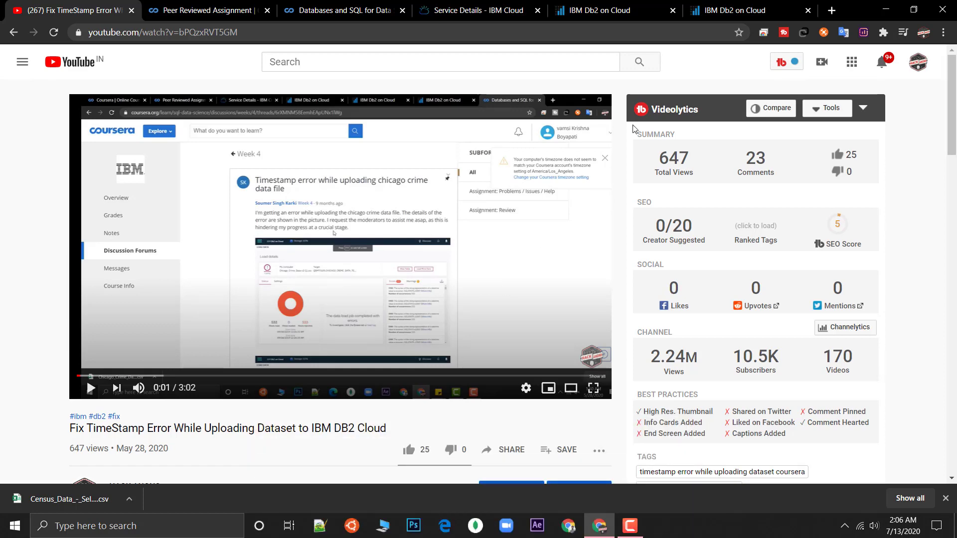
{"action": "left_click", "coordinate": [741, 6]}
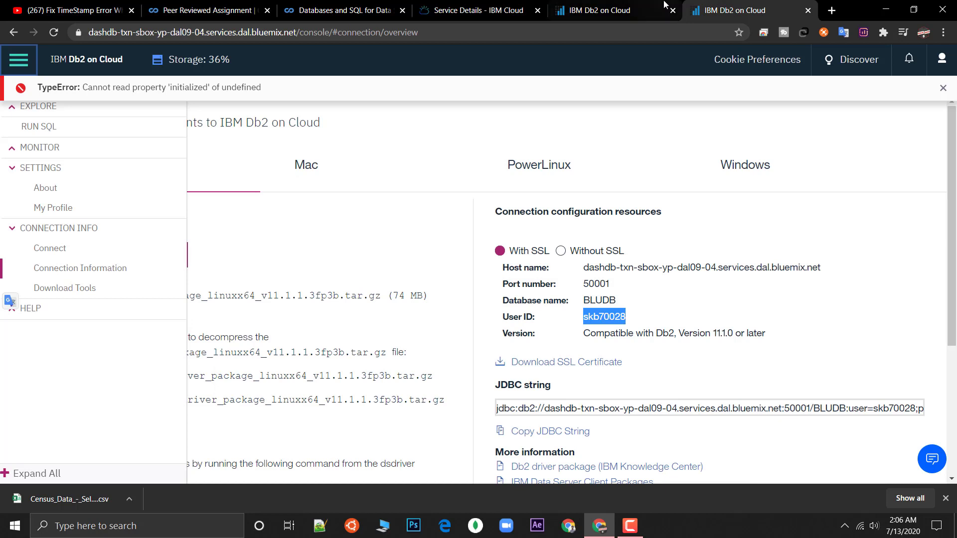